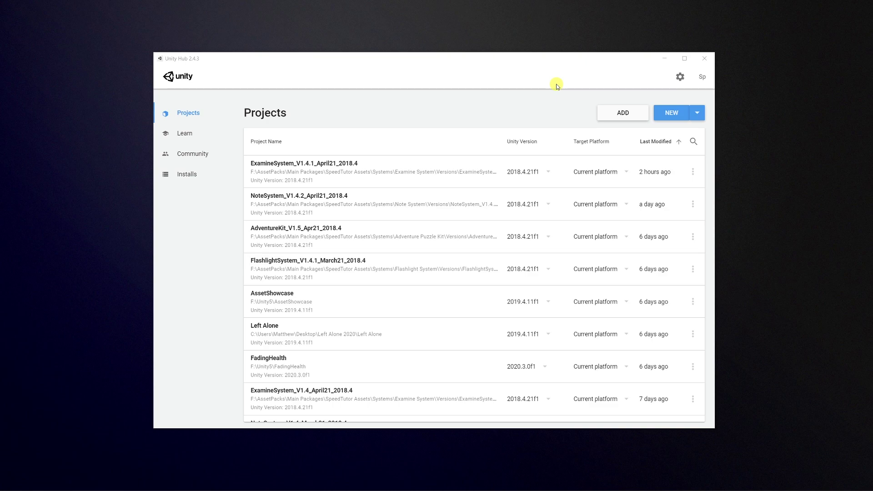
Check the account menu and Hub preferences, then view the four installed editor versions.
left_click(703, 76)
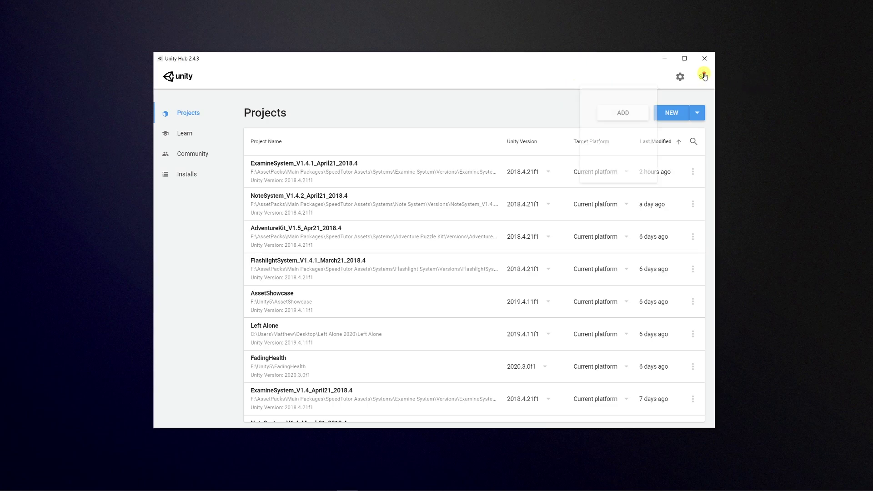
left_click(633, 81)
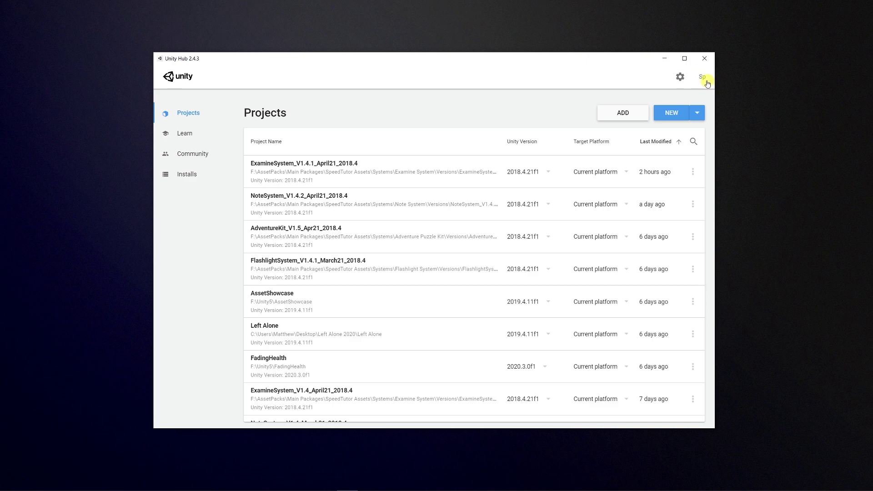
left_click(680, 77)
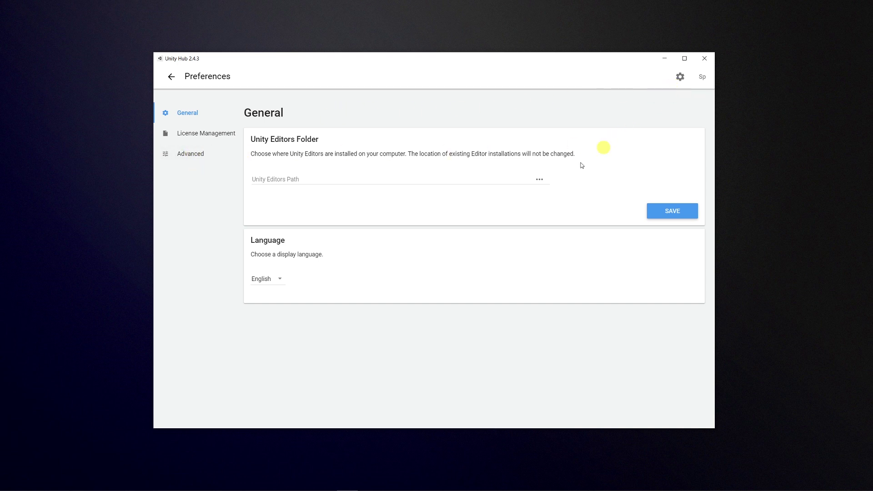
left_click(171, 77)
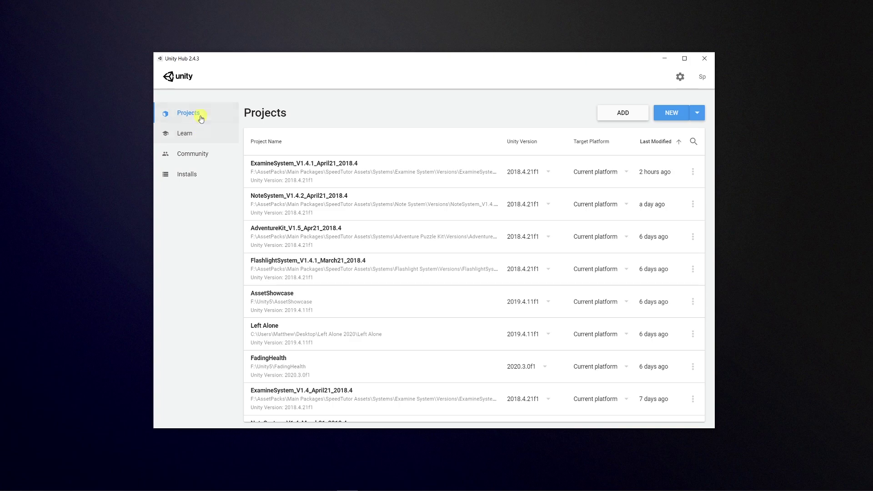
left_click(197, 174)
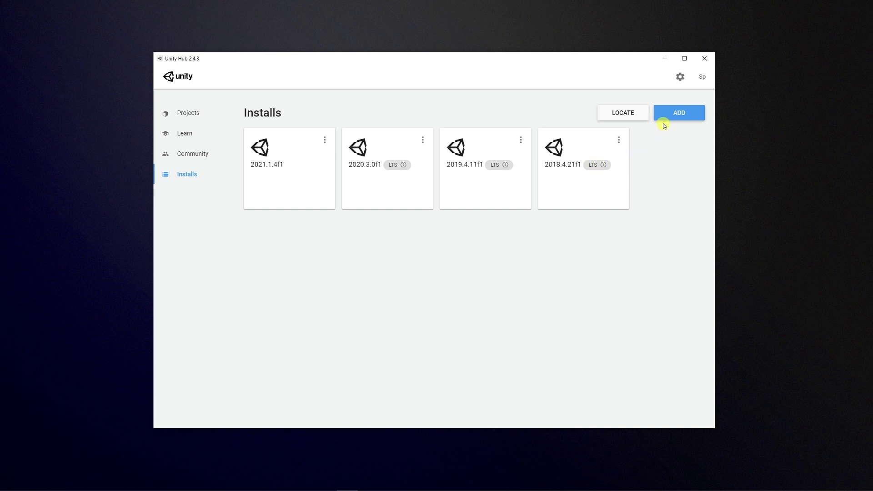
Browse the Add Unity Version list twice and close it each time without installing anything.
left_click(676, 118)
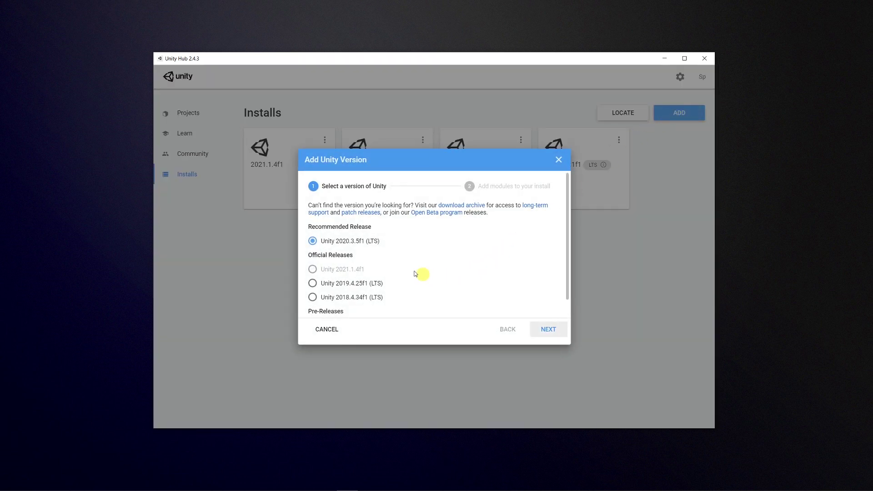
scroll(369, 272, "down", 1)
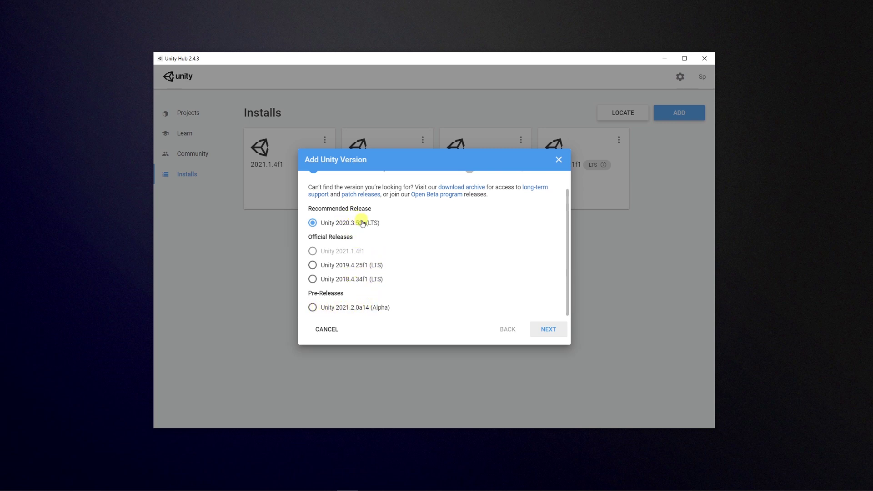
scroll(377, 207, "up", 1)
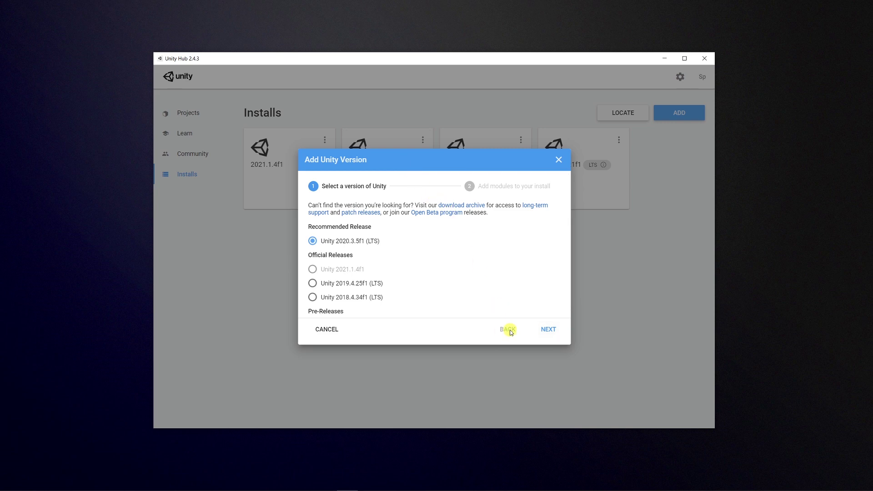
left_click(559, 160)
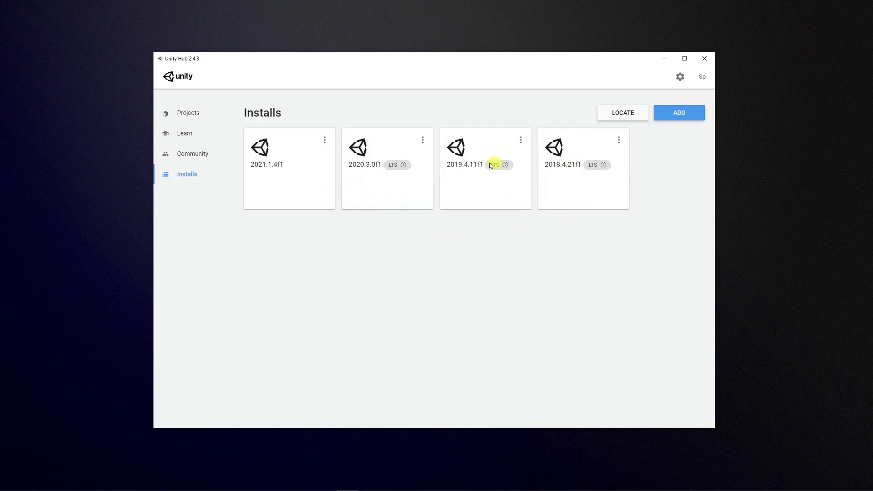
left_click(681, 120)
scroll(455, 264, "down", 1)
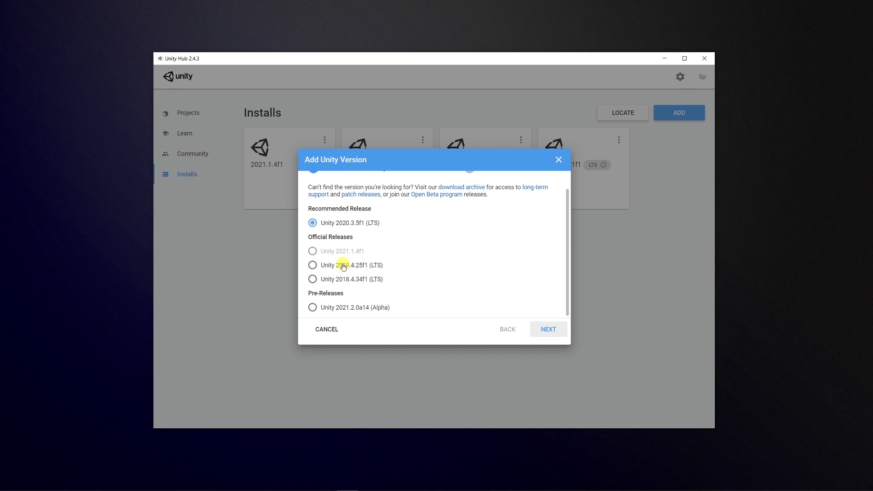
scroll(364, 268, "up", 1)
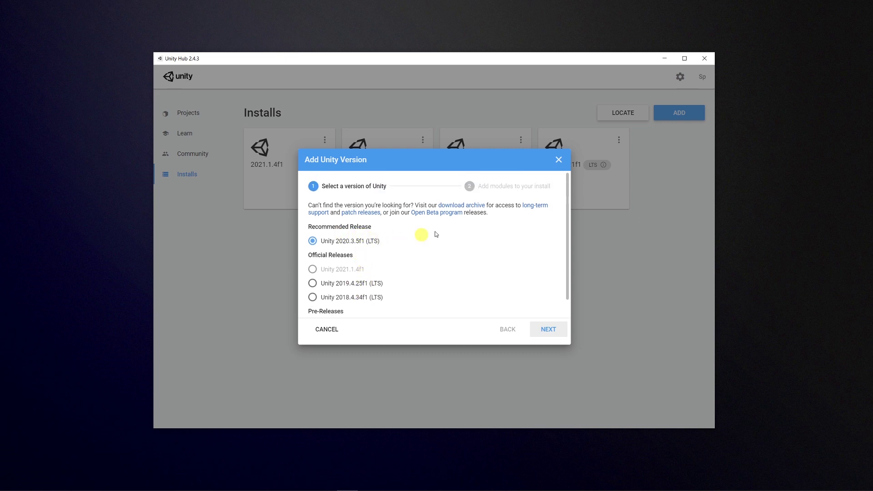
left_click(559, 160)
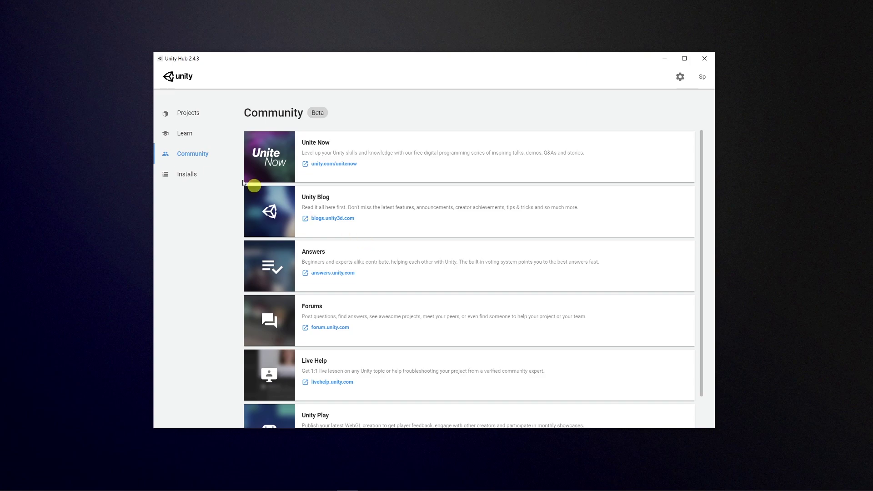
Scroll through the Learn page's microgame sample projects, then return to the Projects list.
left_click(185, 133)
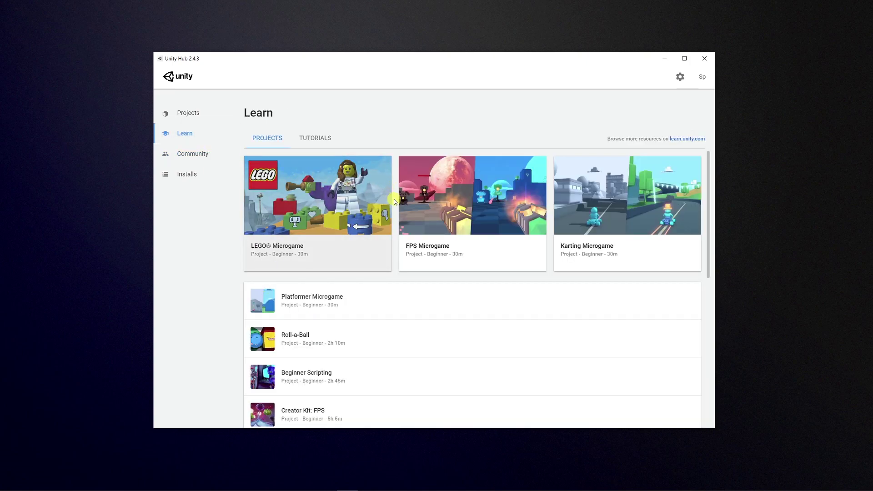
scroll(394, 200, "down", 2)
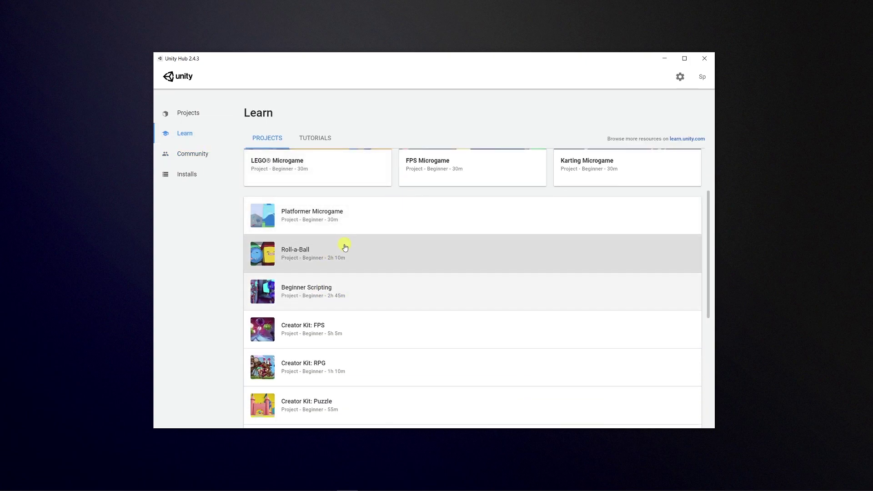
left_click(187, 113)
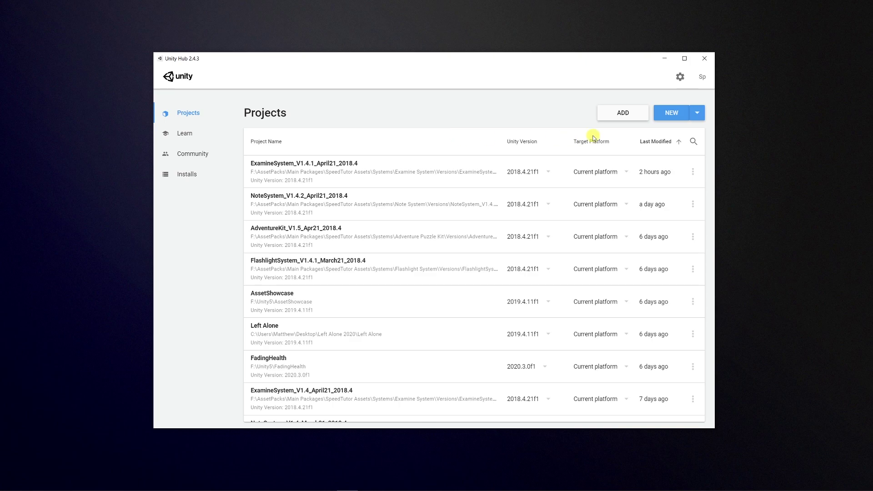
Start a new project with Unity 2019.4.11f1 from the NEW button's version list.
left_click(697, 116)
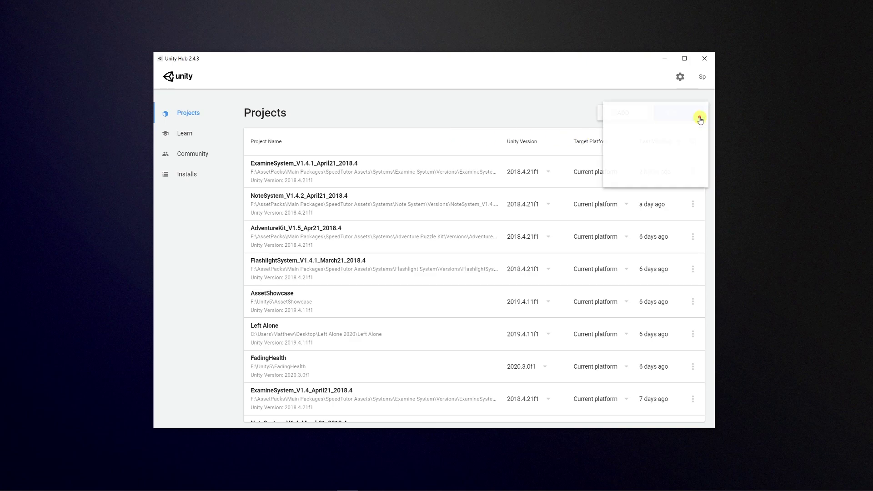
left_click(527, 105)
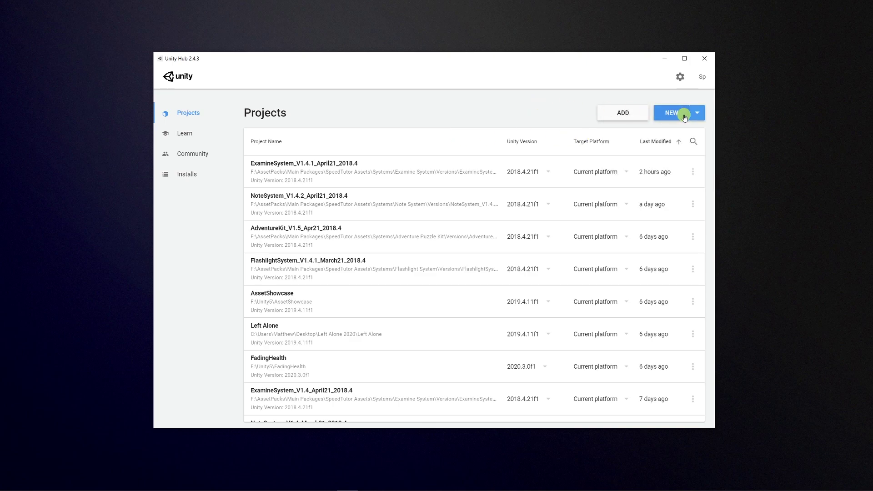
left_click(697, 113)
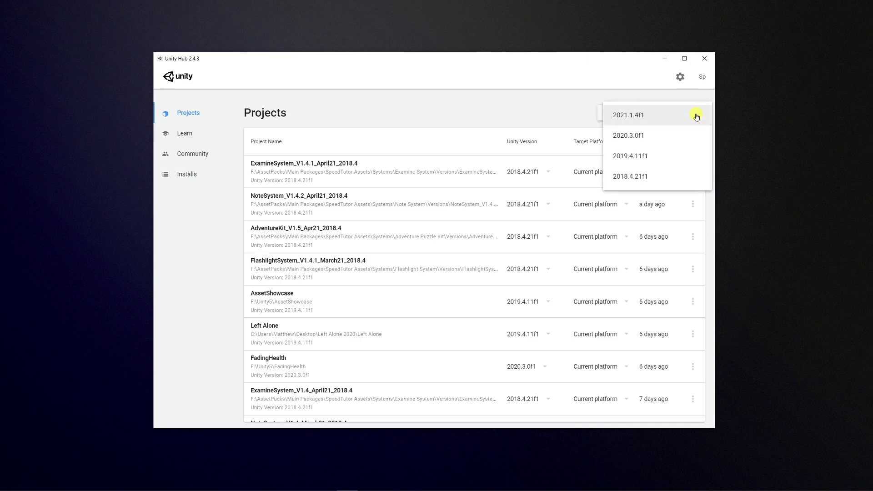
left_click(632, 159)
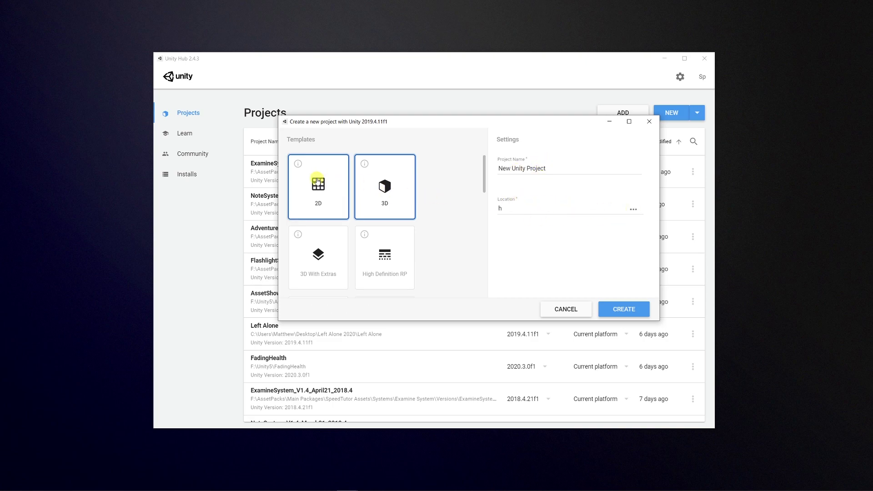
scroll(384, 204, "down", 3)
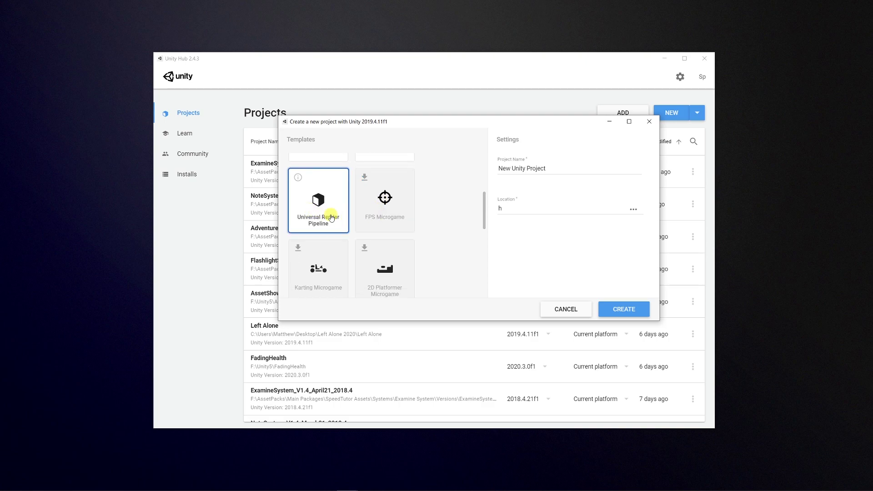
scroll(320, 214, "up", 5)
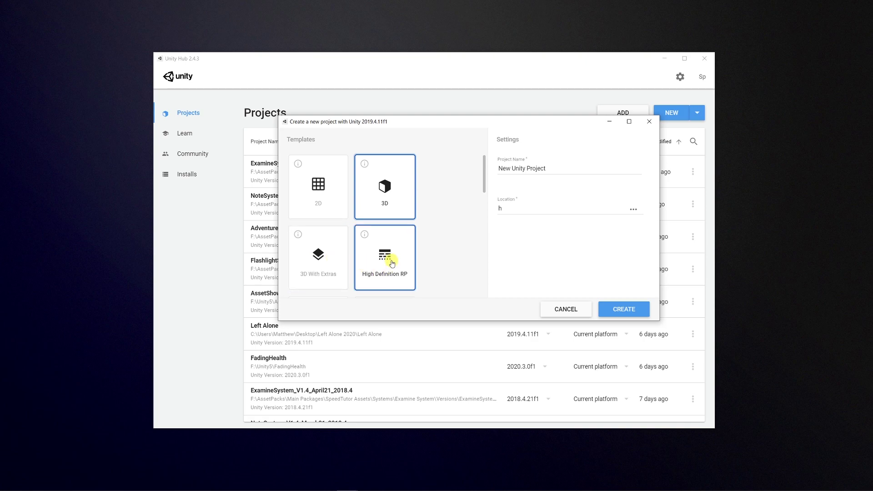
scroll(391, 259, "down", 3)
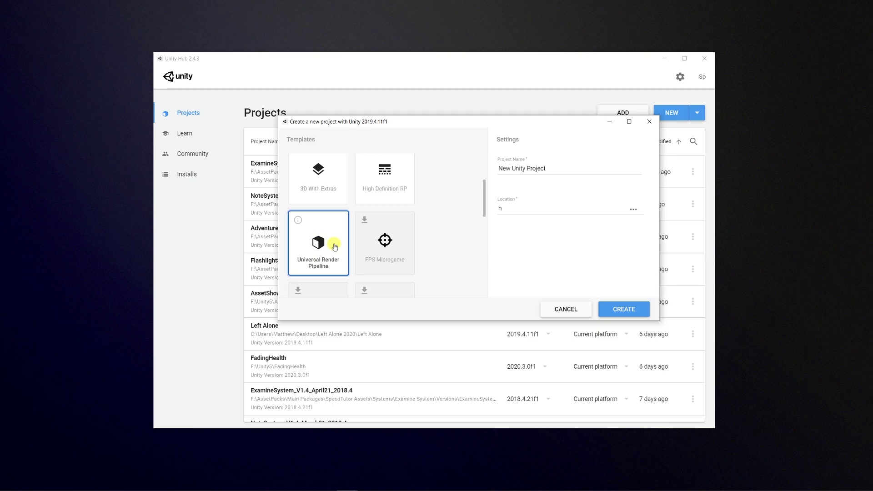
scroll(389, 241, "down", 3)
scroll(363, 241, "down", 7)
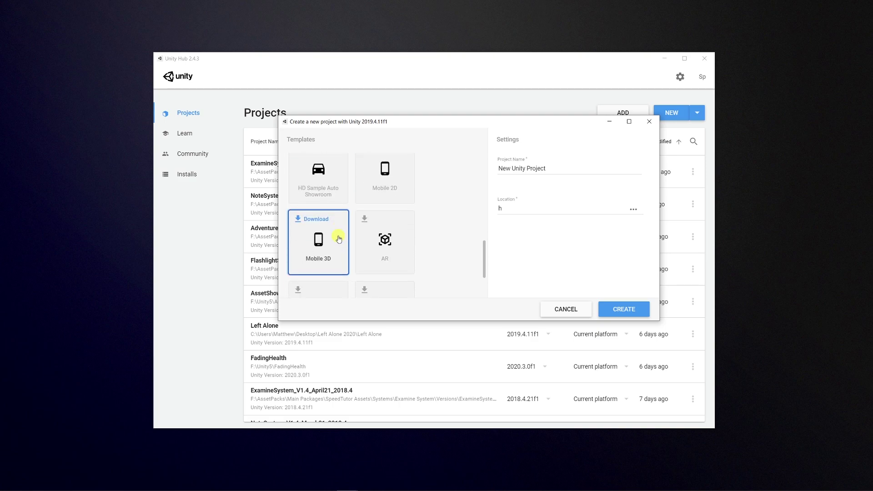
scroll(385, 245, "up", 3)
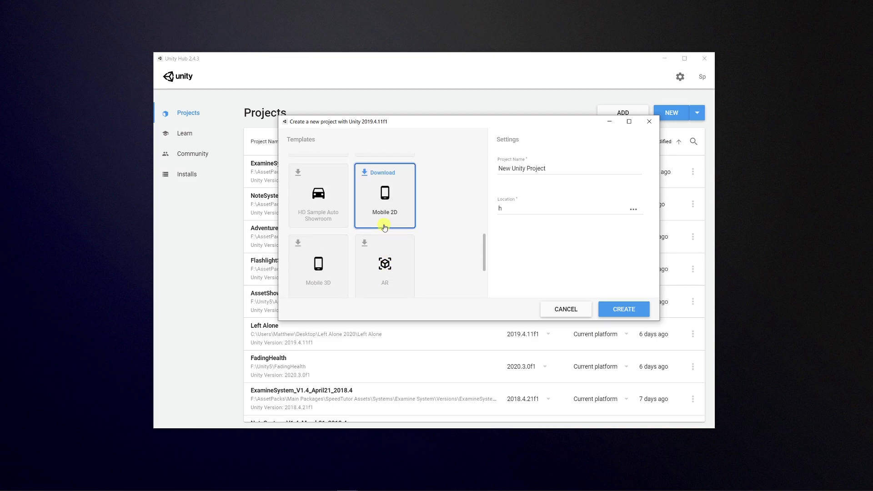
scroll(345, 225, "up", 3)
scroll(399, 228, "up", 3)
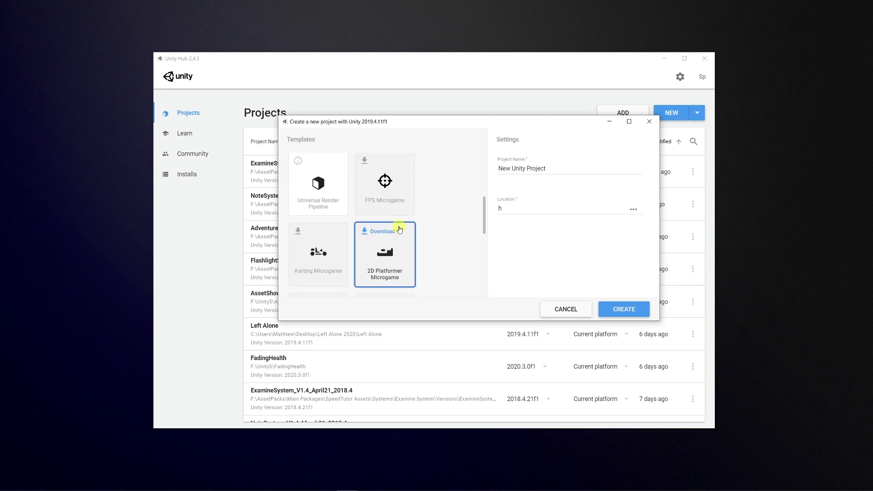
scroll(378, 237, "up", 3)
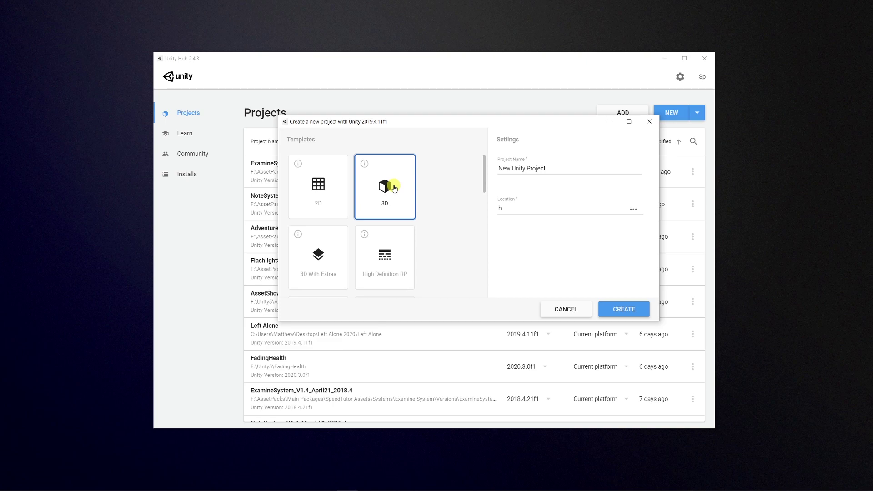
Try the High Definition RP and 3D templates, ending on High Definition RP.
left_click(374, 261)
scroll(386, 250, "down", 1)
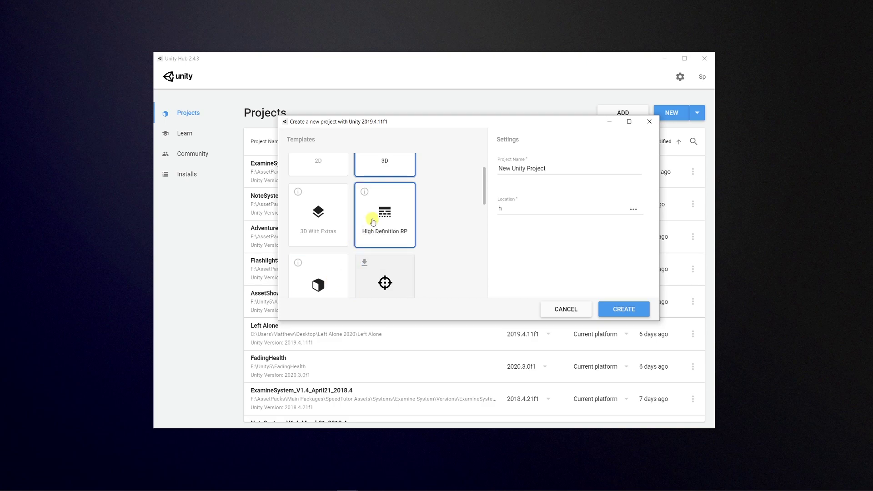
left_click(331, 274)
left_click(387, 208)
scroll(387, 209, "up", 1)
left_click(384, 219)
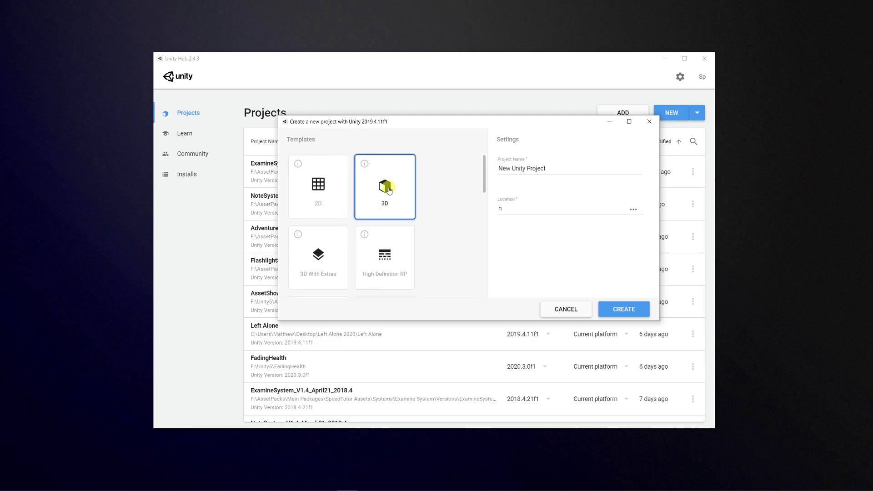
scroll(383, 187, "down", 2)
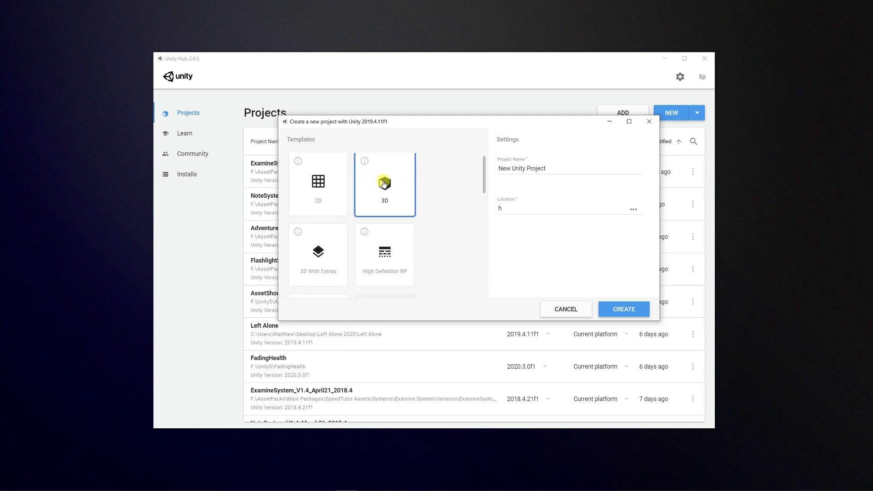
left_click(384, 180)
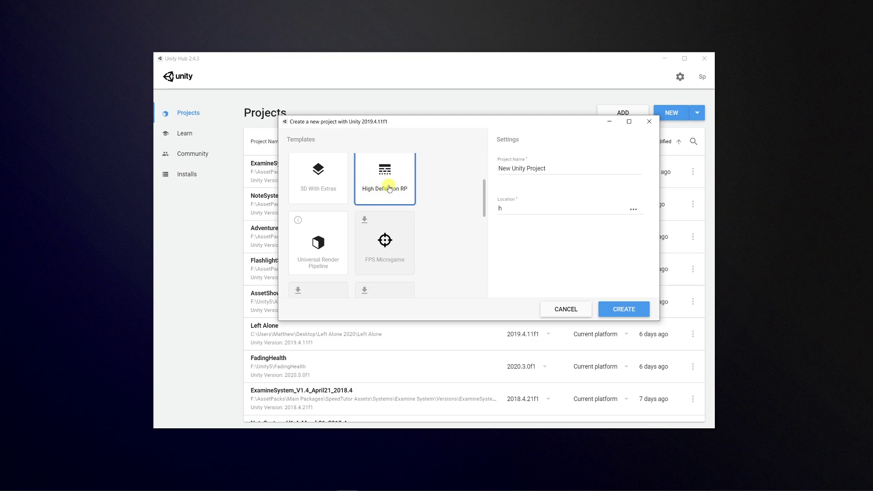
Select the Universal Render Pipeline template, then settle back on the plain 3D template.
scroll(389, 189, "up", 1)
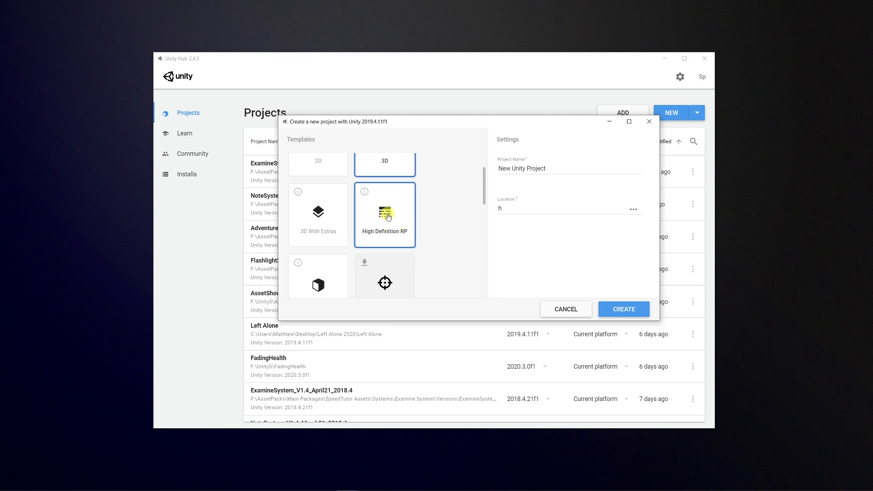
scroll(389, 216, "down", 1)
left_click(318, 239)
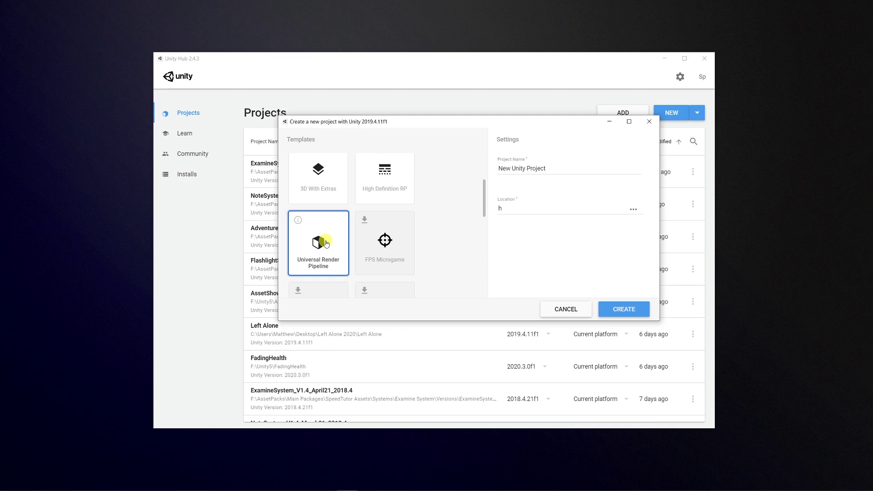
scroll(326, 244, "up", 2)
scroll(325, 244, "down", 2)
scroll(328, 246, "up", 2)
left_click(330, 247)
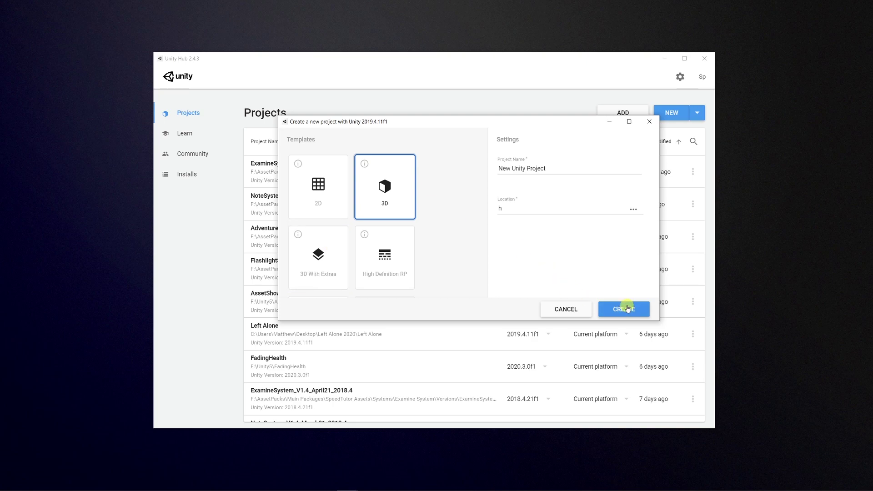
Close the new-project window and add the existing RemnanceProj folder from disk to the projects list.
left_click(649, 121)
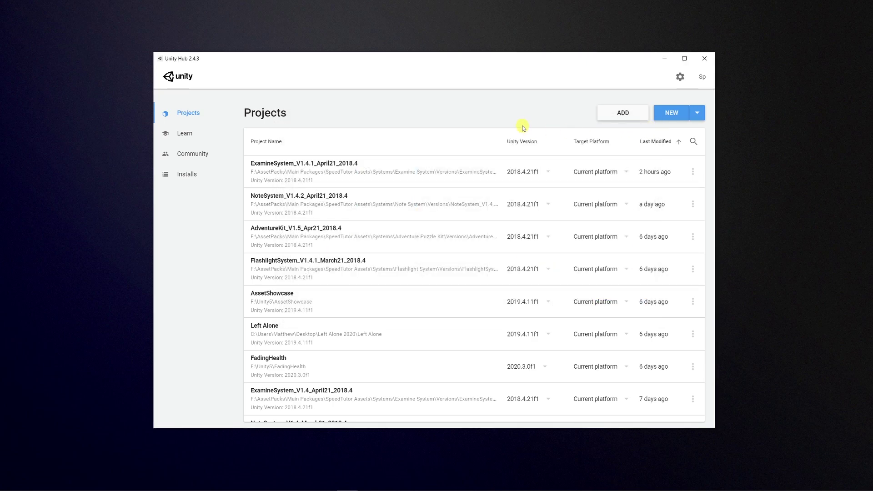
left_click(623, 114)
left_click(260, 122)
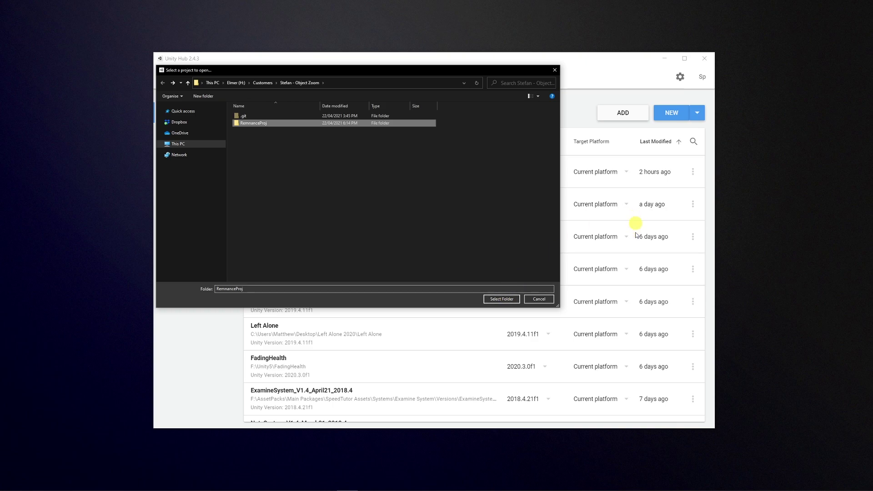
left_click(502, 299)
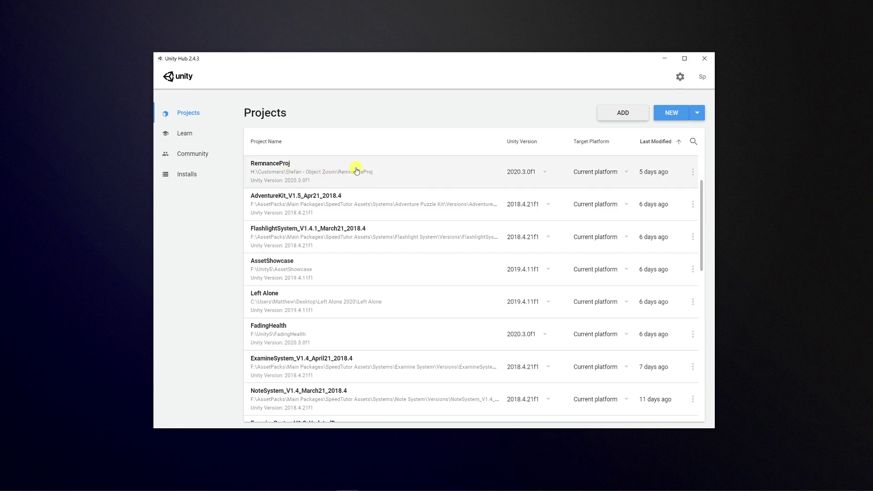
left_click(547, 172)
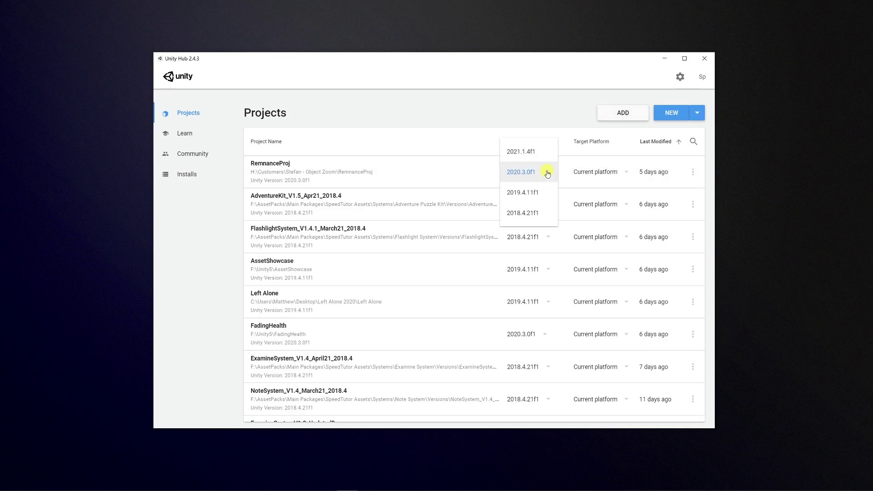
left_click(435, 108)
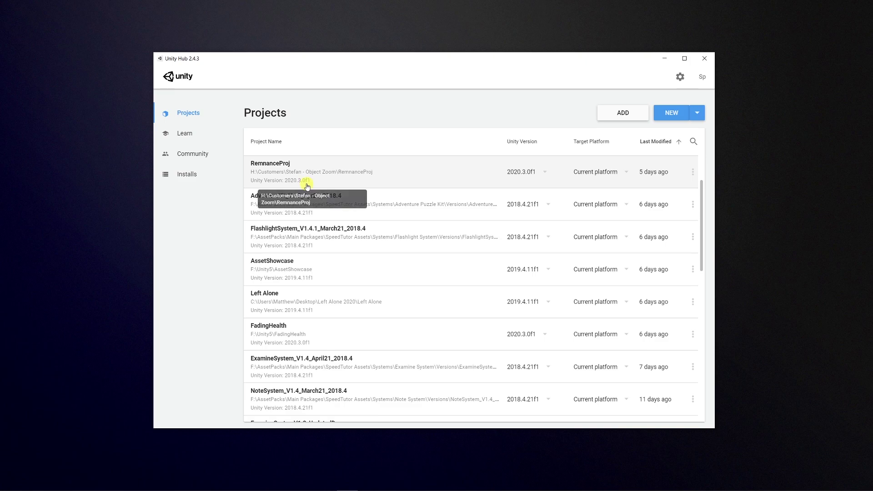
left_click(534, 175)
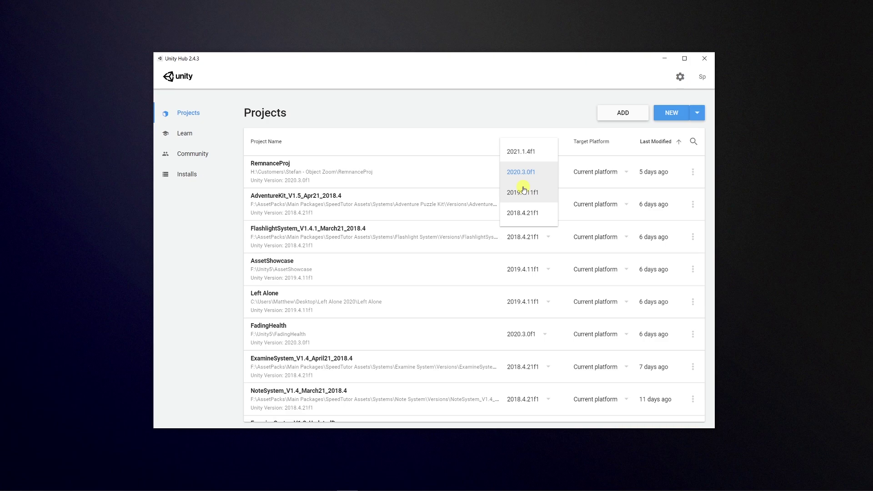
left_click(524, 108)
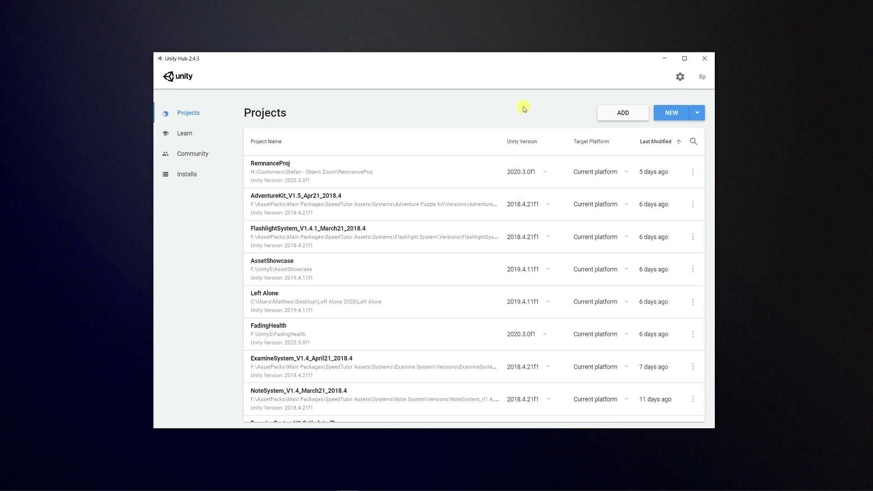